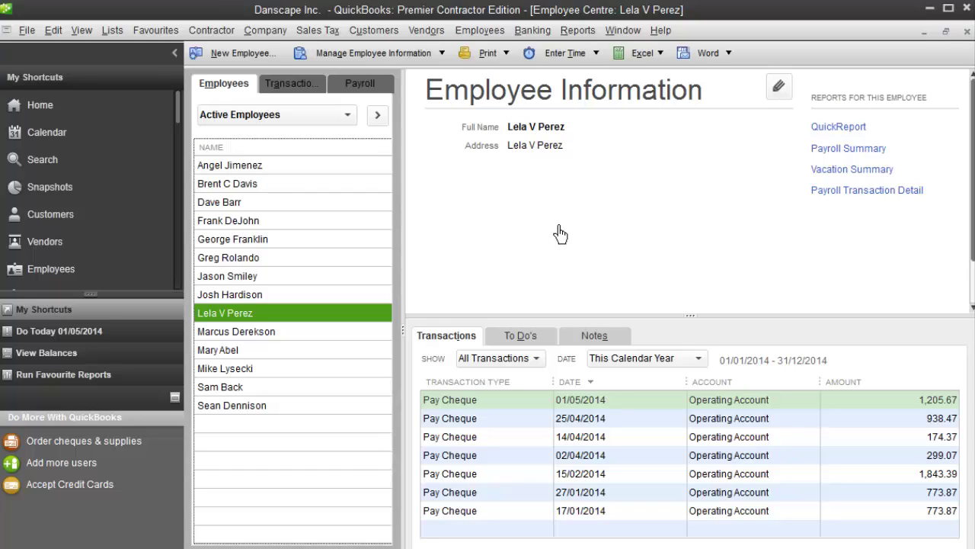
# - Start a new bill from vendor Stonesupply West, set up for item lines
pyautogui.click(440, 36)
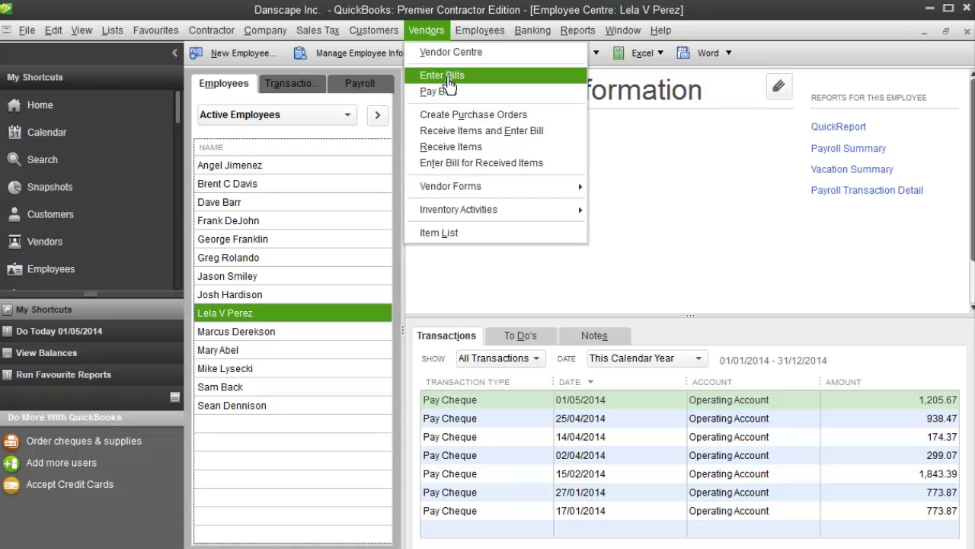
pyautogui.click(448, 78)
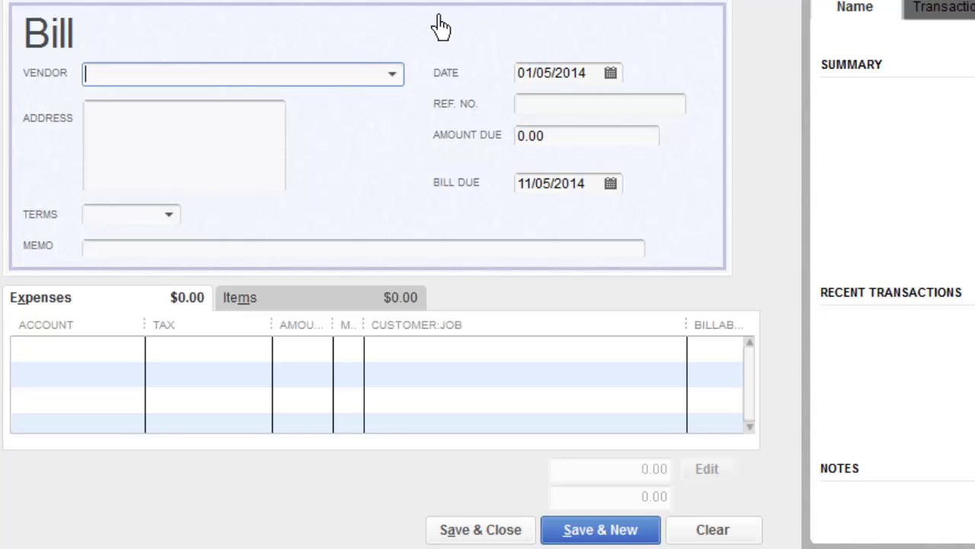
pyautogui.click(406, 79)
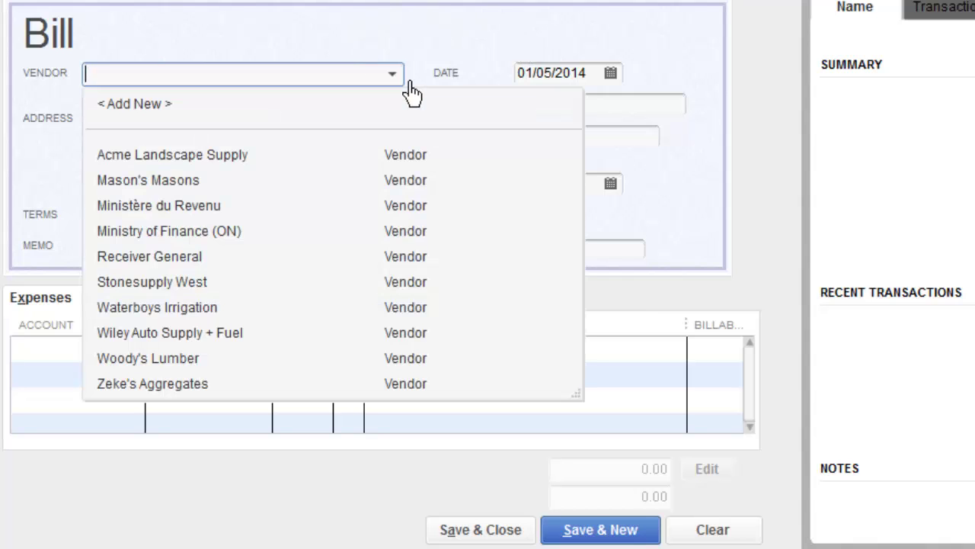
pyautogui.click(192, 288)
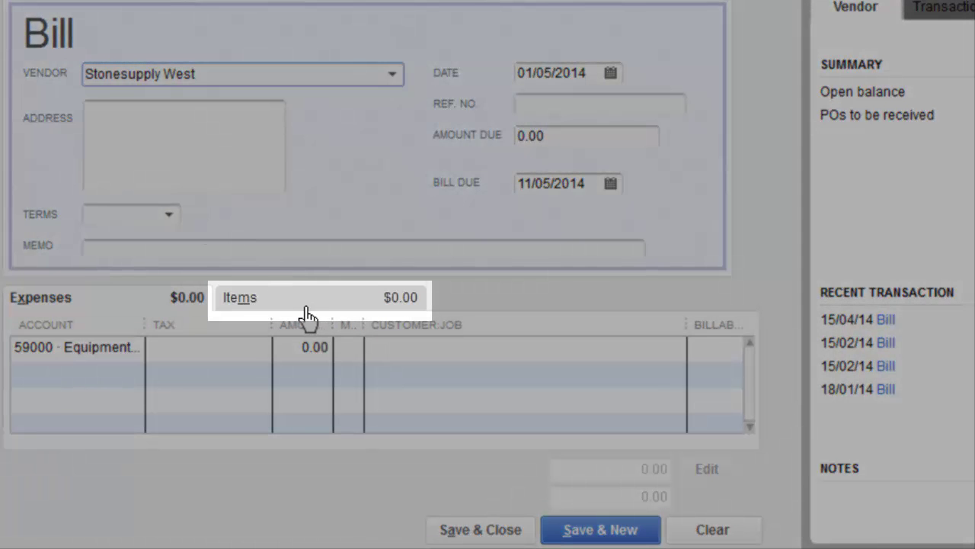
pyautogui.click(308, 316)
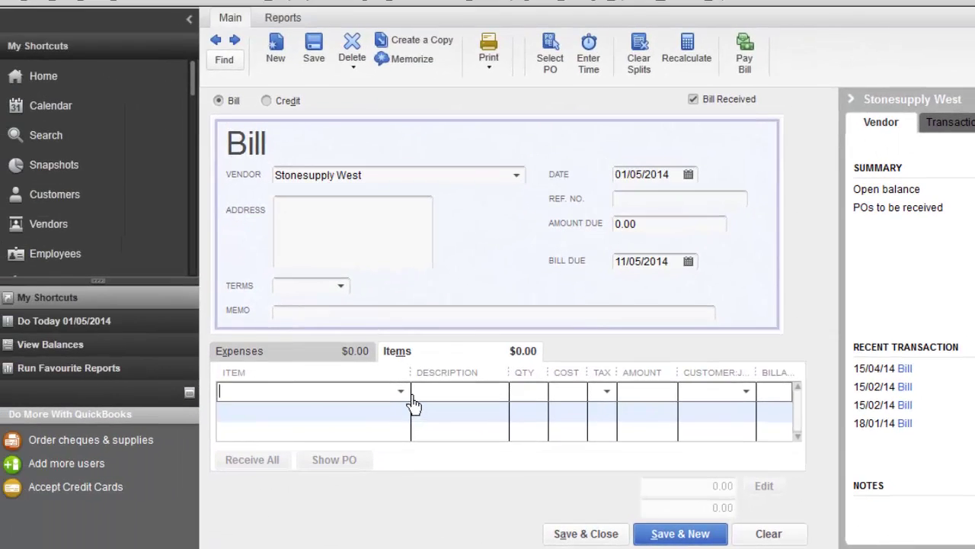
# - Add a 4010.5 Hardscape Materials line for 400 Pavers at 3.99, non-billable to SK05, and save
pyautogui.click(281, 359)
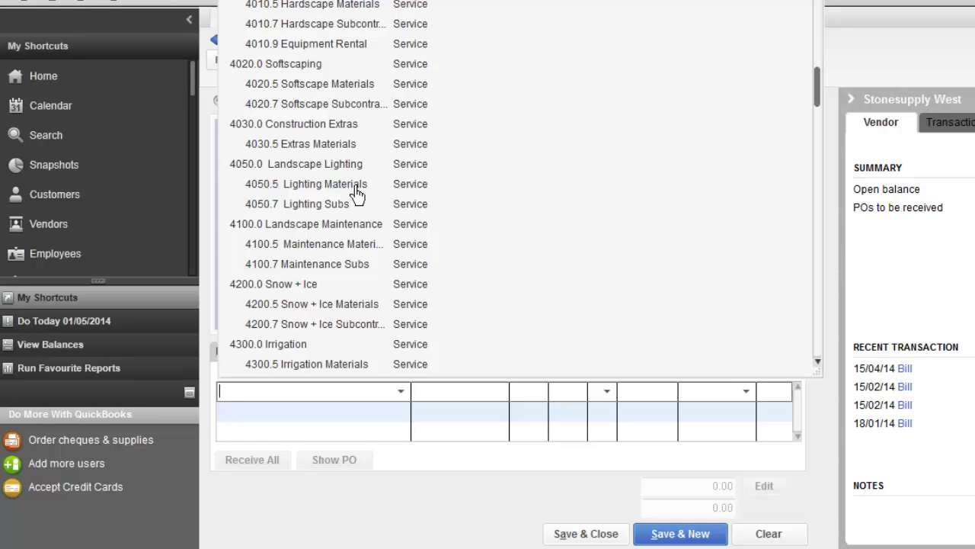
pyautogui.click(377, 13)
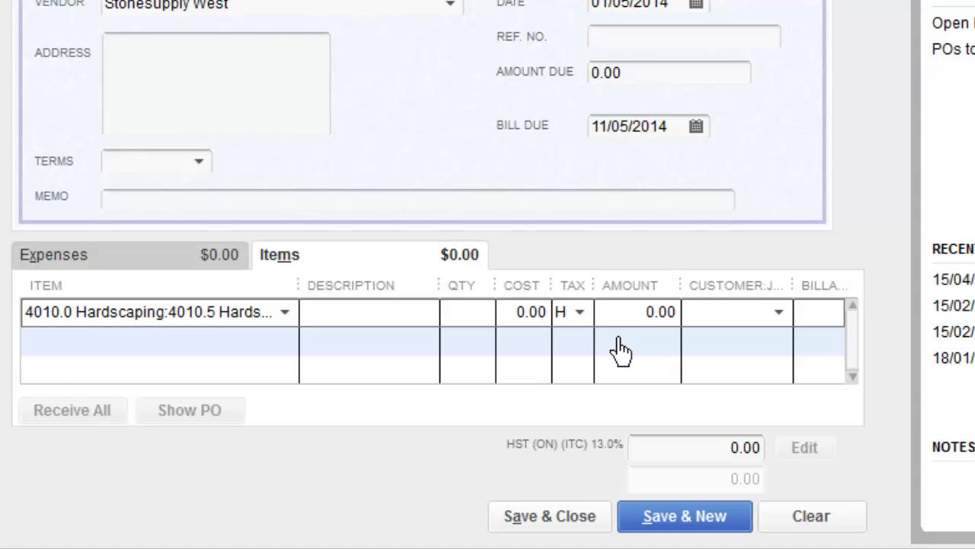
pyautogui.write('Pavers400')
pyautogui.press('Tab')
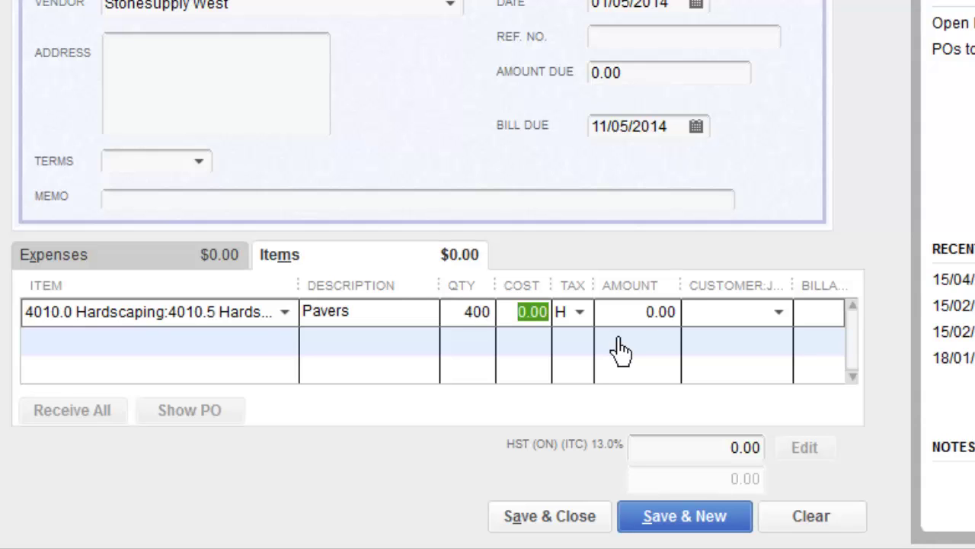
pyautogui.write('3.99')
pyautogui.press('Tab')
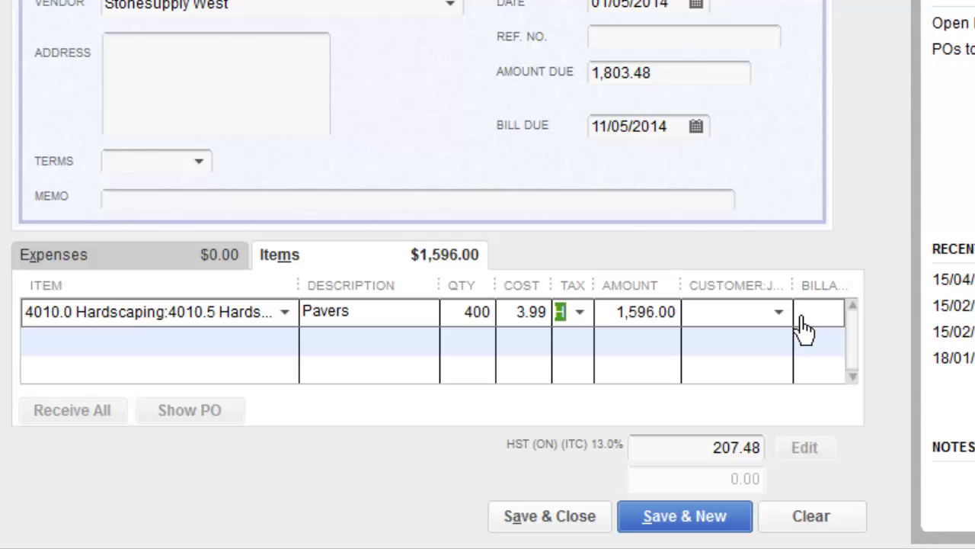
pyautogui.press('Tab')
pyautogui.press('Tab')
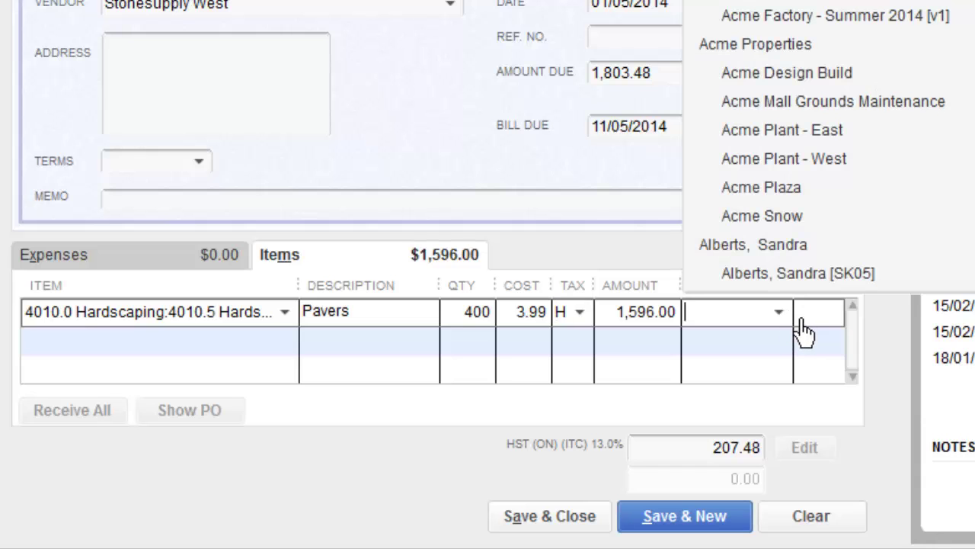
pyautogui.click(806, 276)
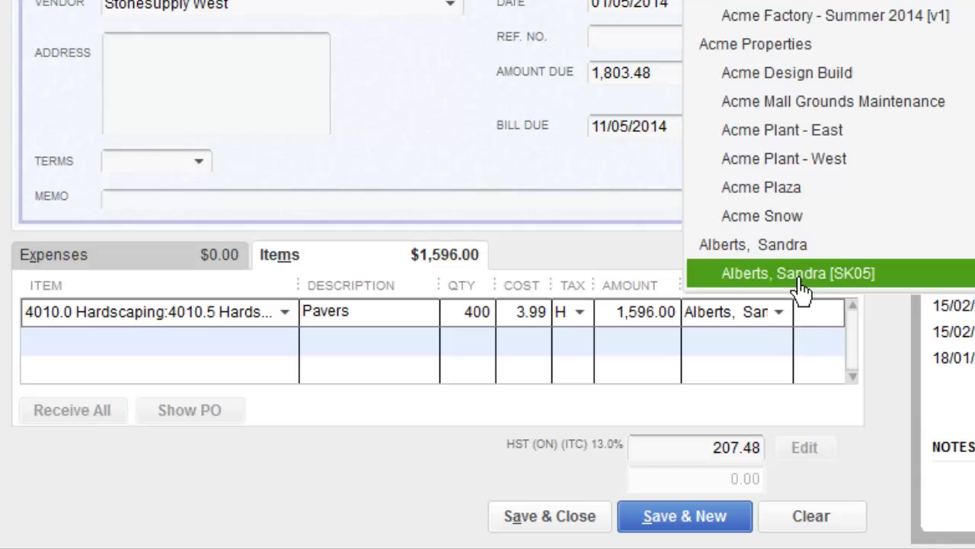
pyautogui.click(838, 323)
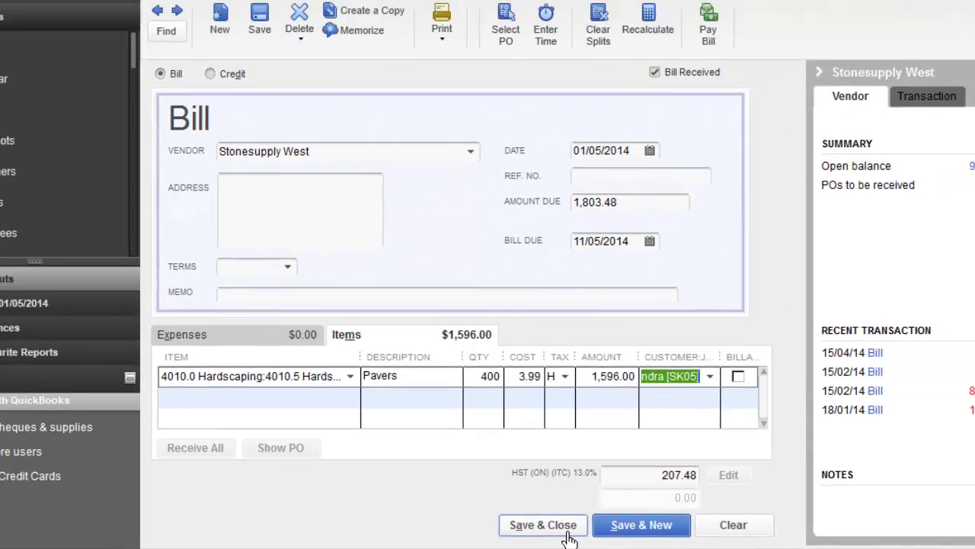
pyautogui.click(578, 533)
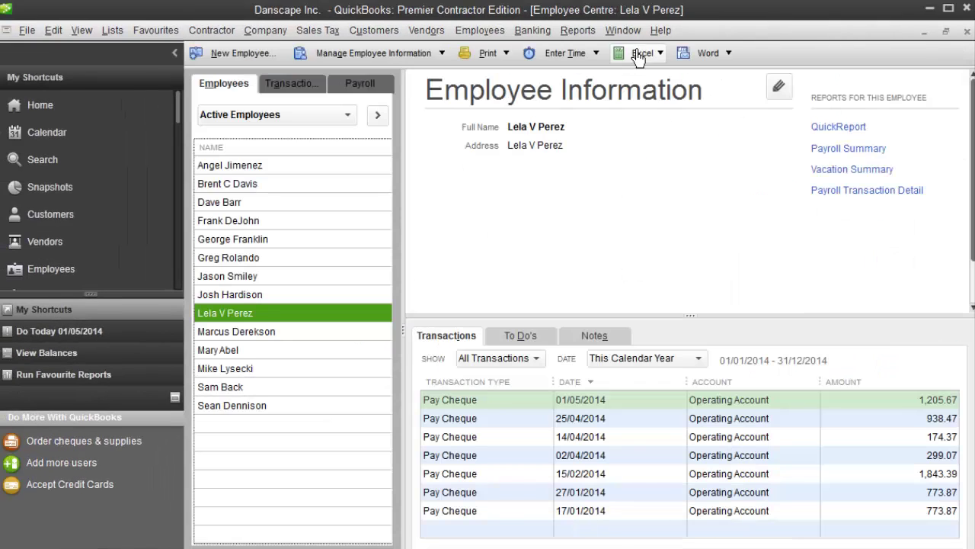
# - Run the Job Profitability Detail report for job SK05, showing Hardscape Materials cost 1,596.00
pyautogui.click(585, 31)
pyautogui.moveTo(638, 151)
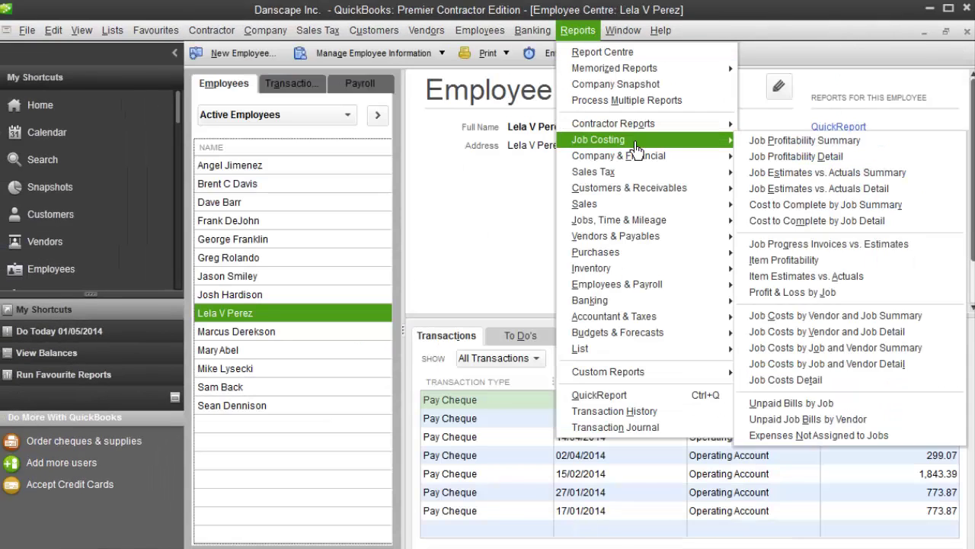
pyautogui.click(807, 160)
pyautogui.click(446, 132)
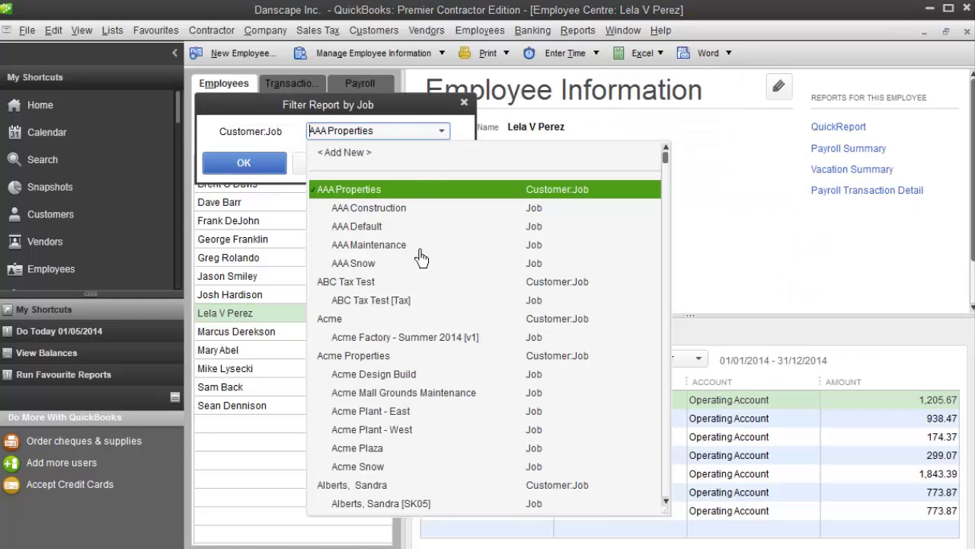
pyautogui.click(393, 504)
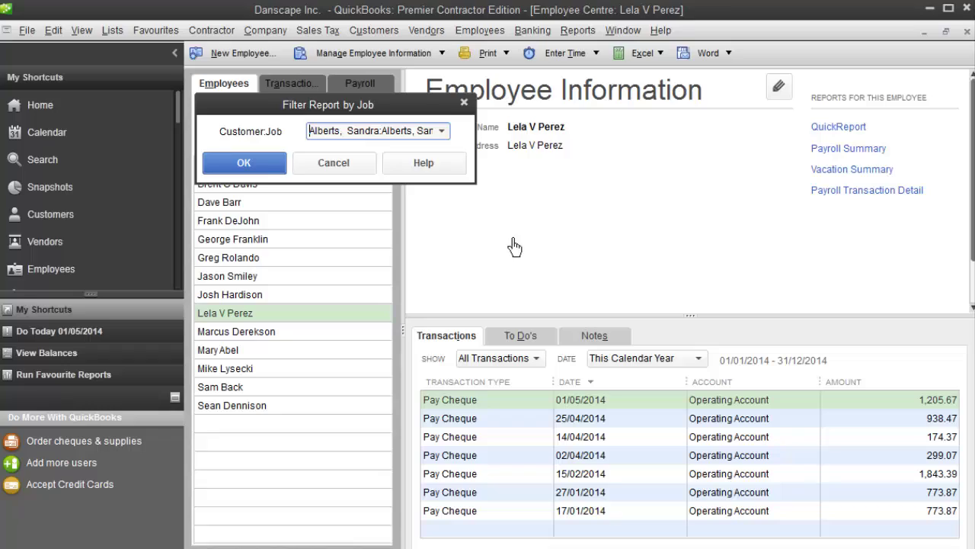
pyautogui.click(243, 163)
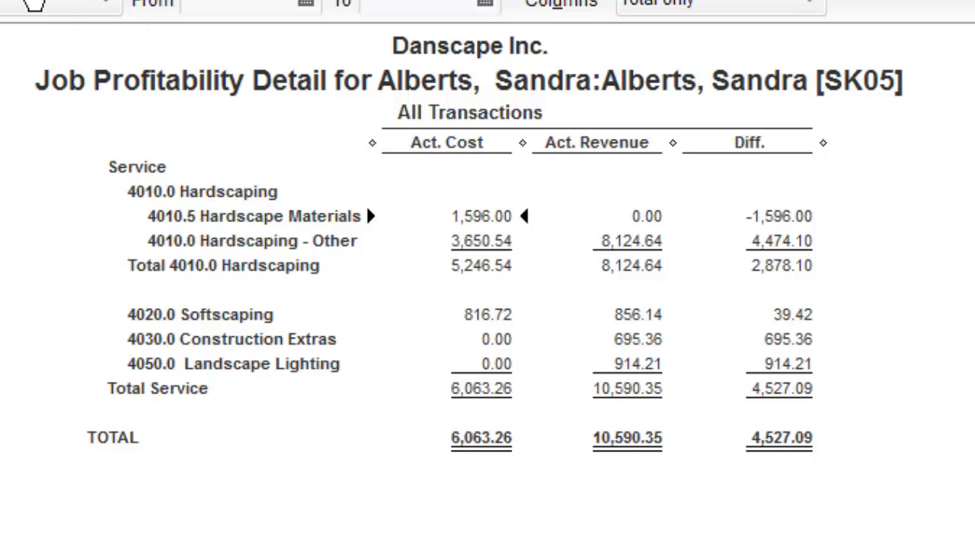
pyautogui.click(427, 31)
# - Save an Acme Landscape Supply bill: 1,800.00 Plant Material as 4020.5 Softscape Materials for SK05
pyautogui.click(427, 30)
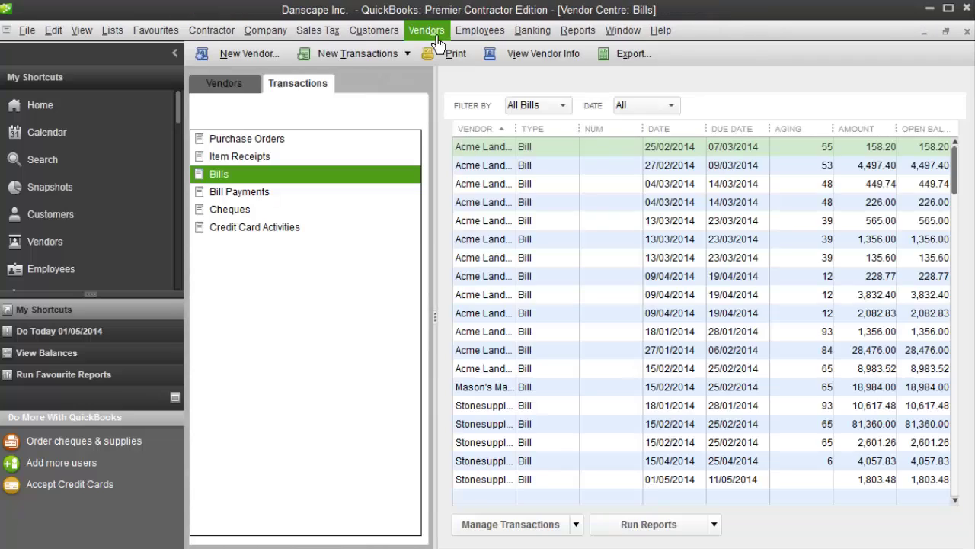
pyautogui.click(427, 30)
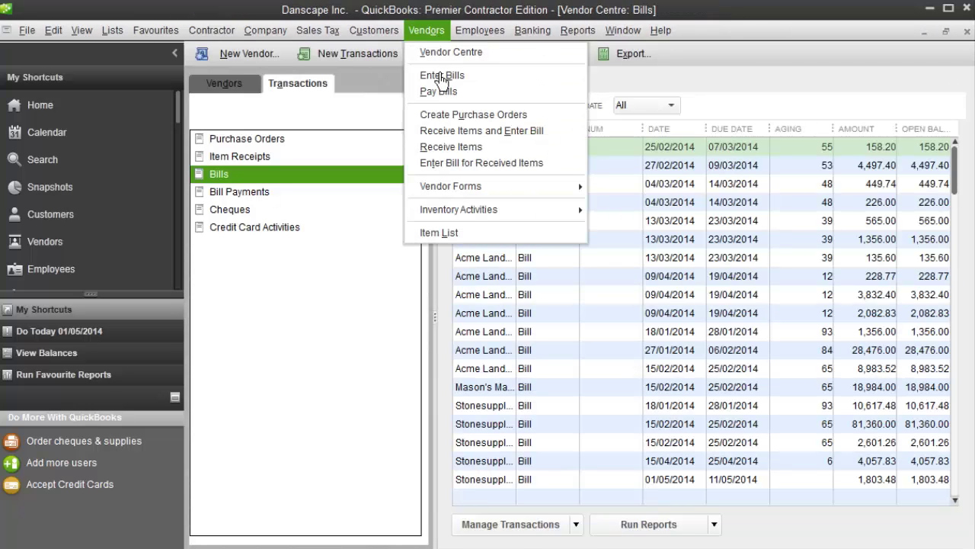
pyautogui.click(596, 259)
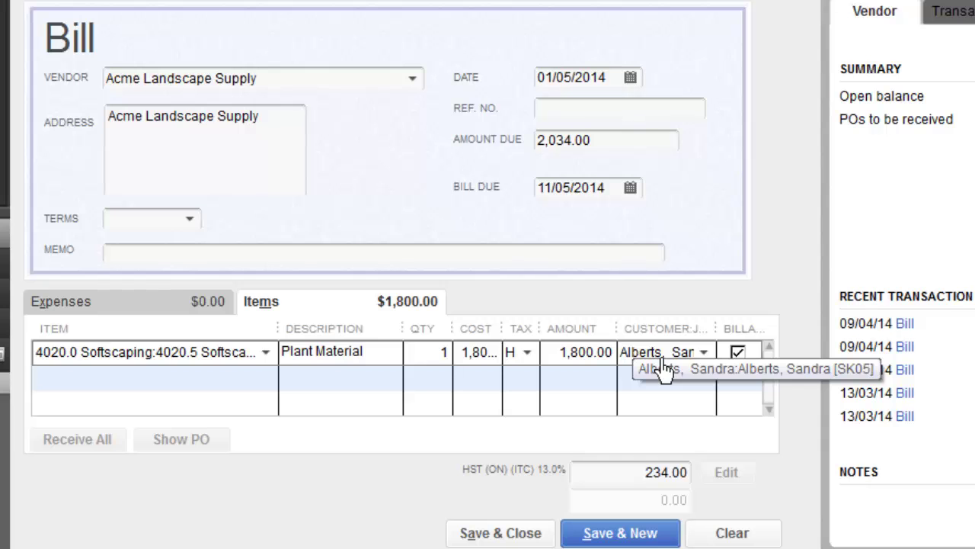
pyautogui.click(284, 354)
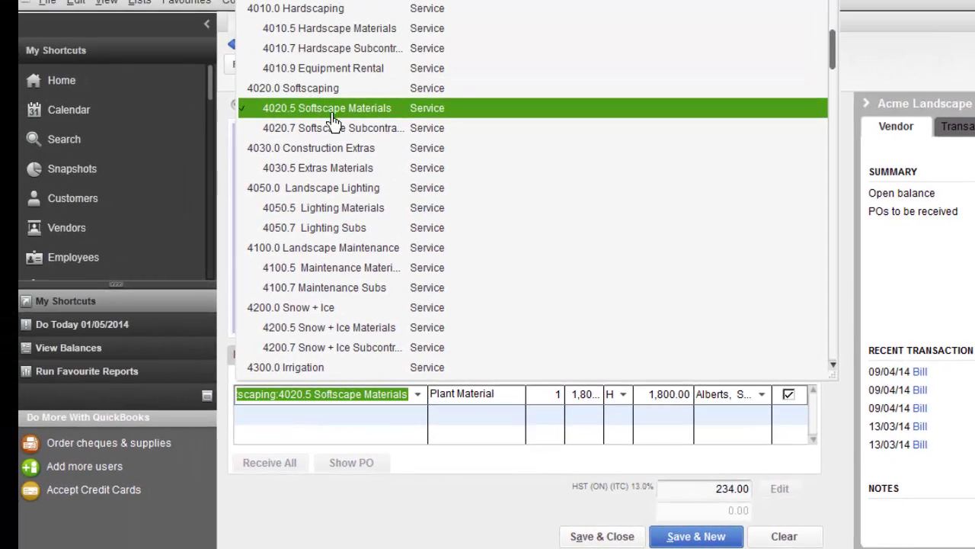
pyautogui.click(331, 118)
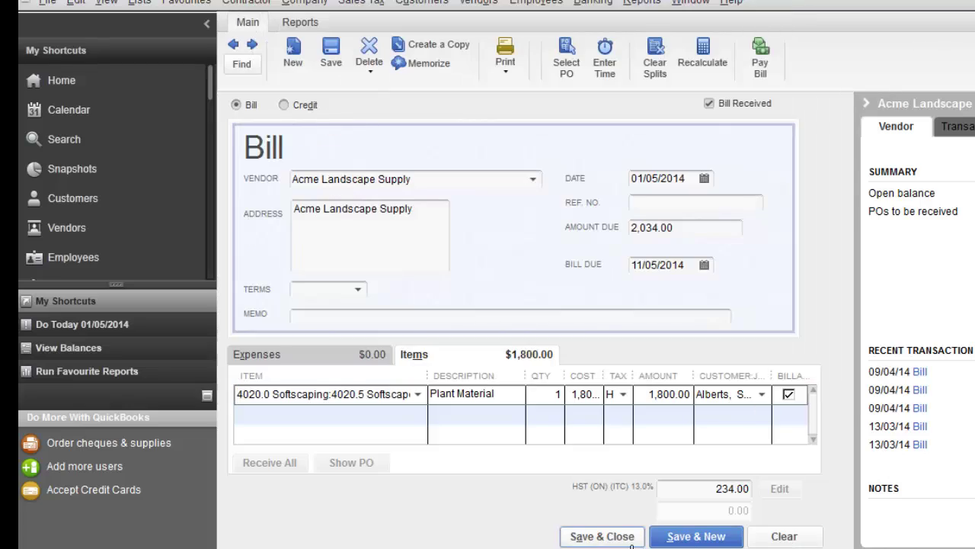
pyautogui.click(883, 104)
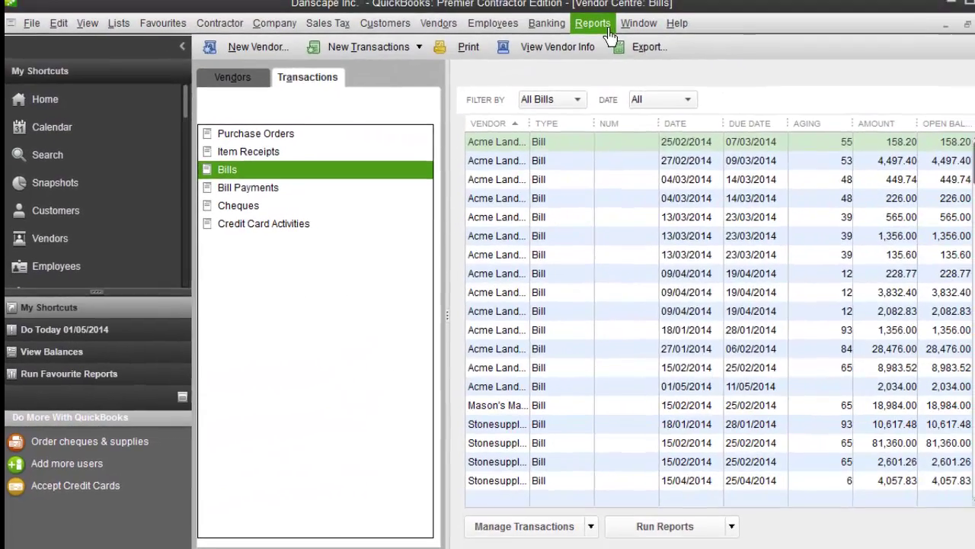
# - Rerun Job Profitability Detail for SK05, now listing Softscape Materials 1,800.00 and total cost 7,863.26
pyautogui.click(625, 8)
pyautogui.moveTo(651, 124)
pyautogui.click(820, 159)
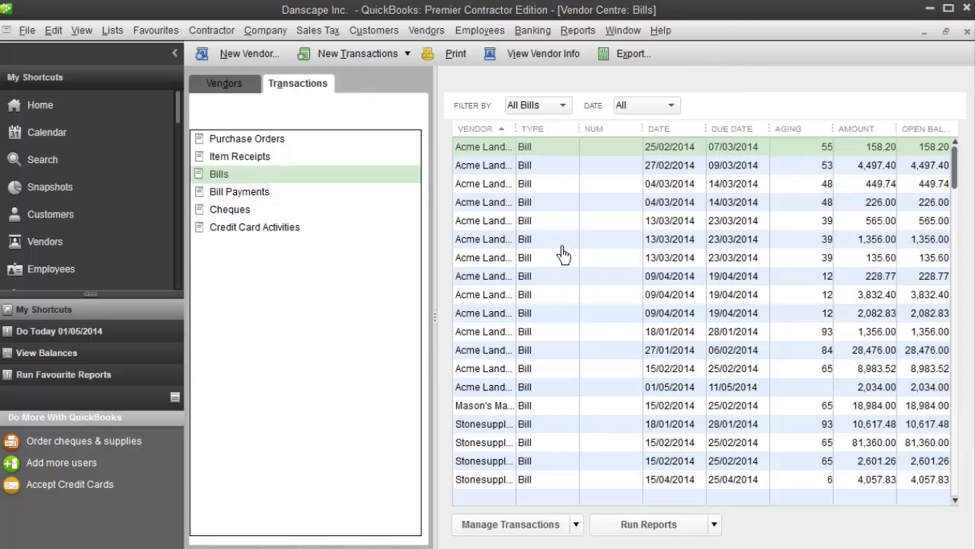
pyautogui.click(441, 131)
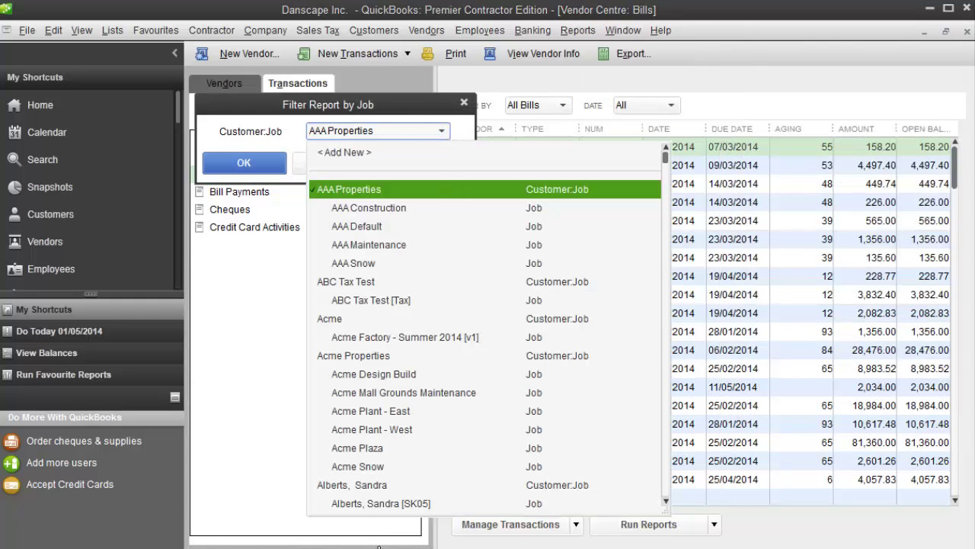
pyautogui.click(381, 503)
pyautogui.press('Return')
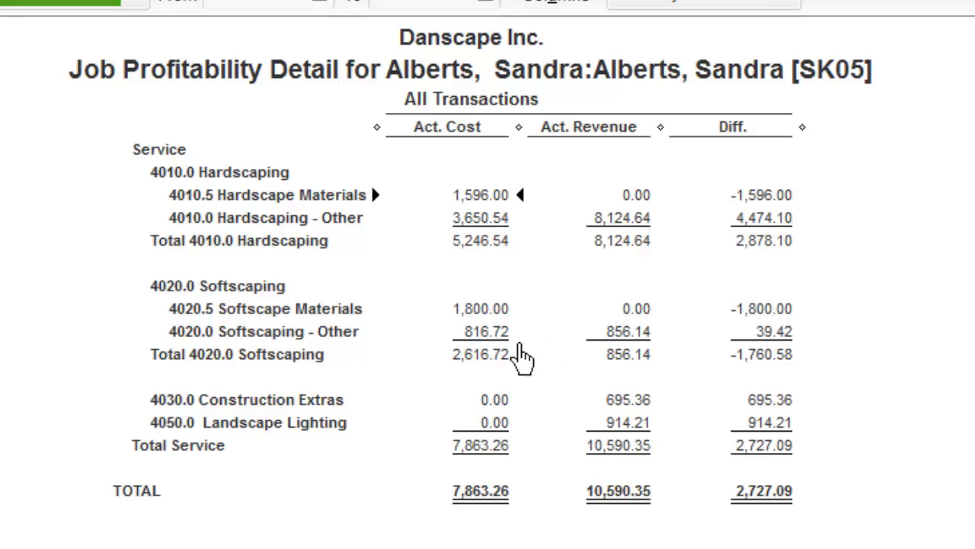
# - Open the Item Profitability report and scroll through each item's actual cost and revenue
pyautogui.click(526, 1)
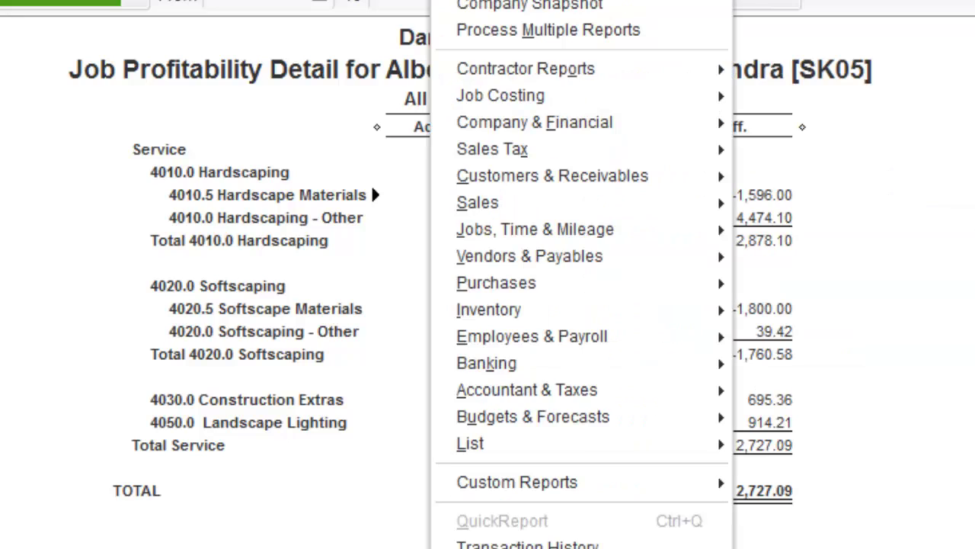
pyautogui.moveTo(552, 107)
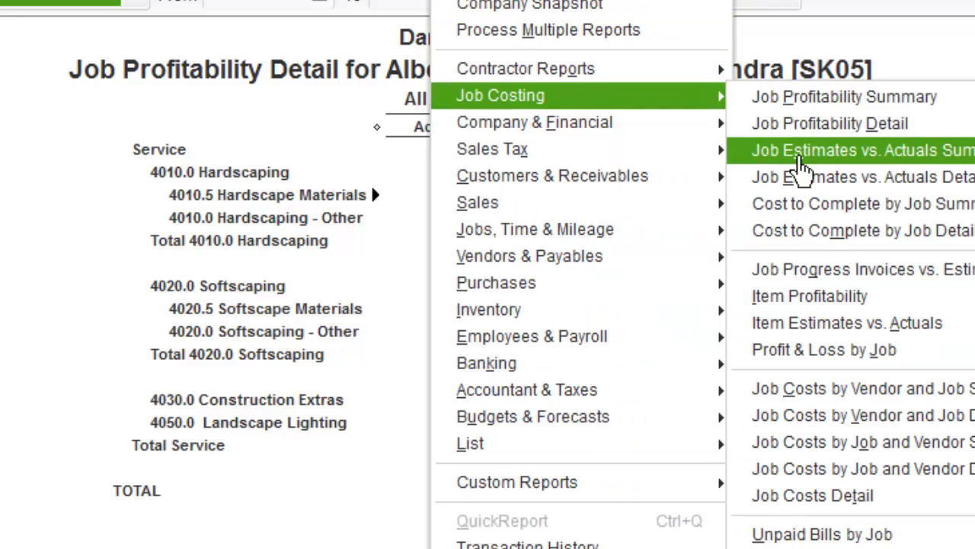
pyautogui.click(859, 301)
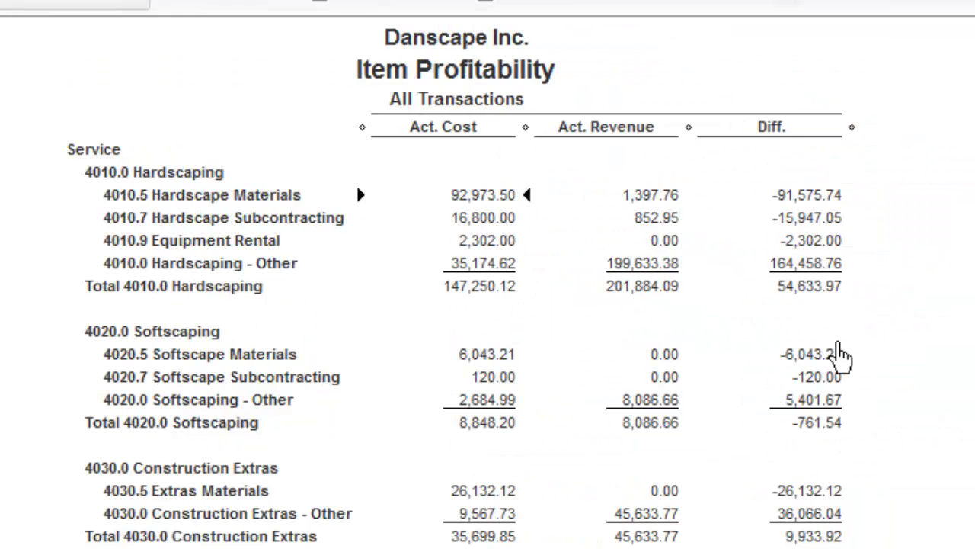
pyautogui.scroll(-1, 427, 337)
pyautogui.scroll(1, 468, 337)
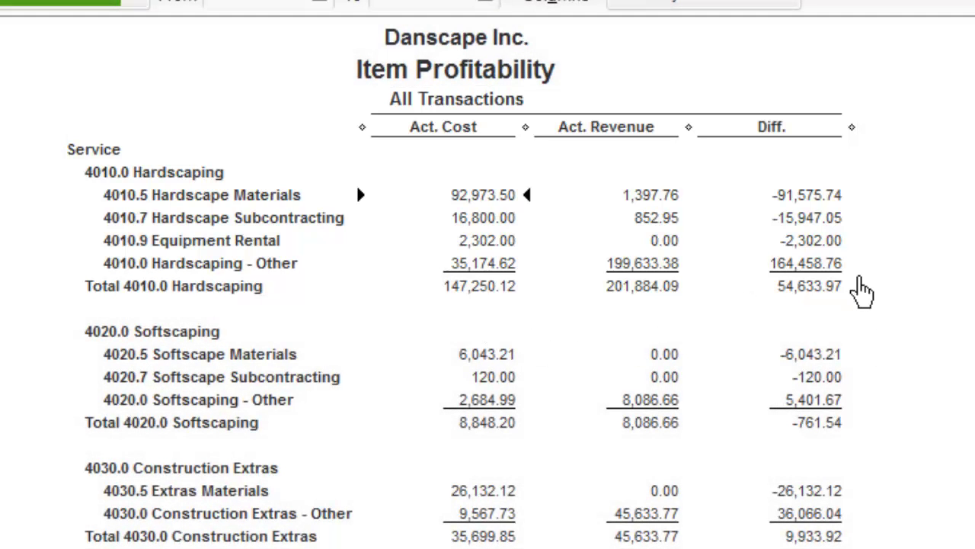
pyautogui.scroll(-3, 945, 347)
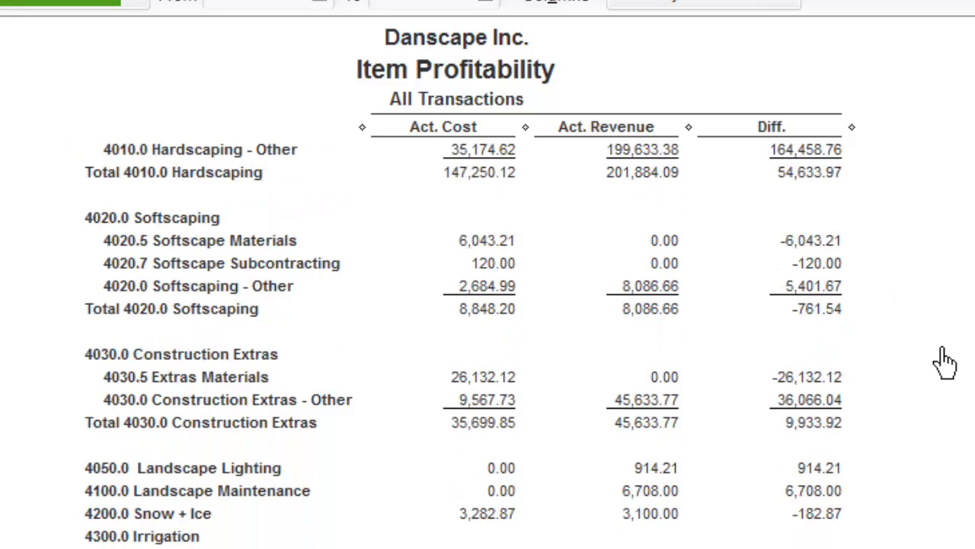